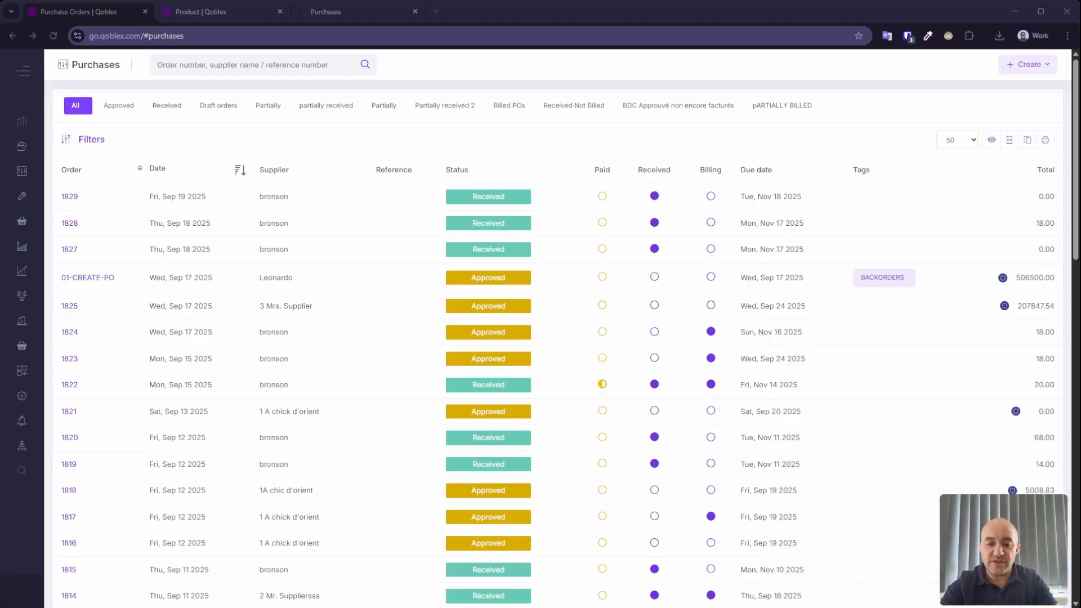
# Open the approved purchase order tagged BACKORDERS and check the stock and pricing on The Collection Snowboard: Oxygen product page
pyautogui.click(97, 278)
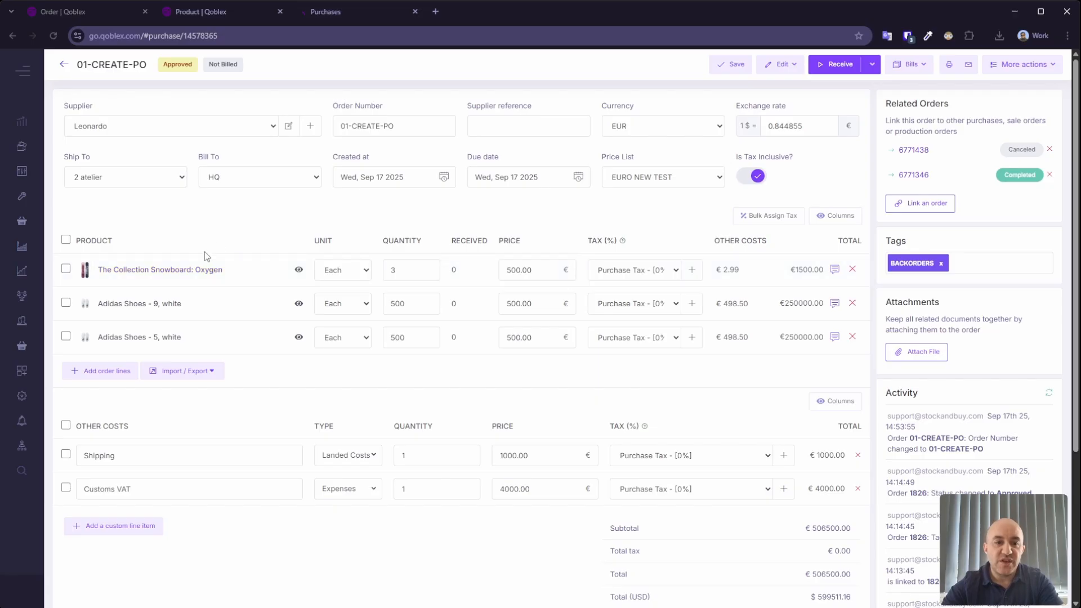
pyautogui.click(221, 16)
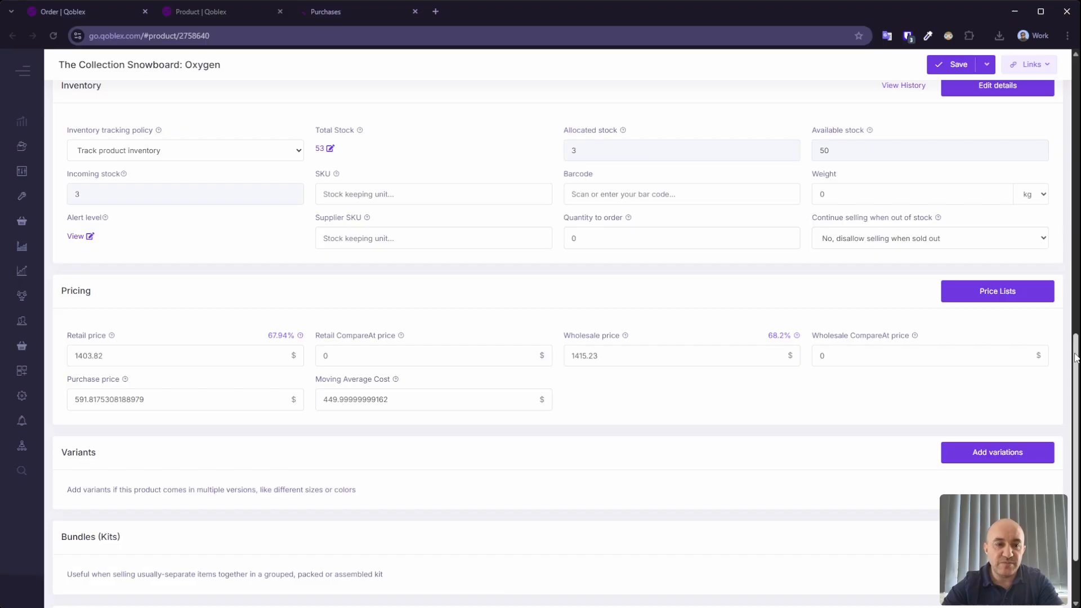
pyautogui.moveTo(1076, 359); pyautogui.dragTo(1076, 302)
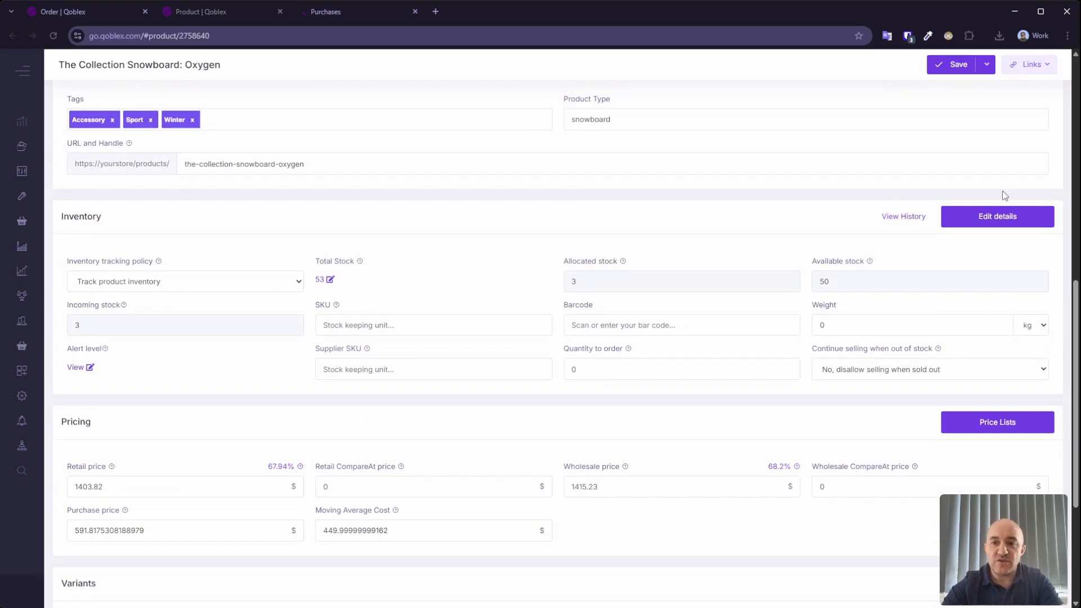
pyautogui.moveTo(1076, 312); pyautogui.dragTo(1076, 356)
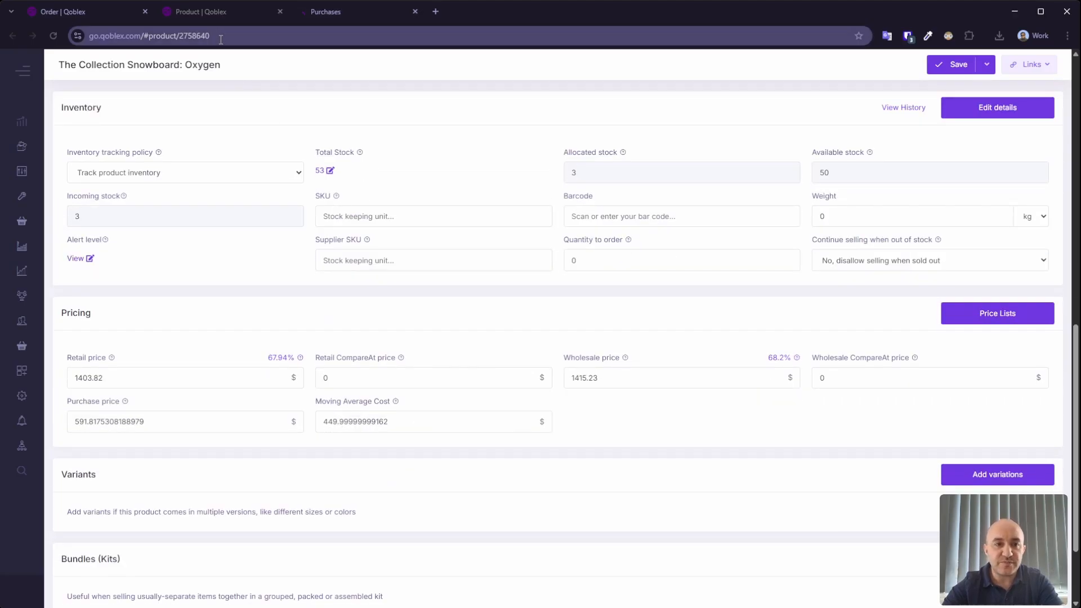
# Check the snowboard's ordered and incoming quantities for the BACKORDERS purchase order in the purchase details report
pyautogui.click(312, 15)
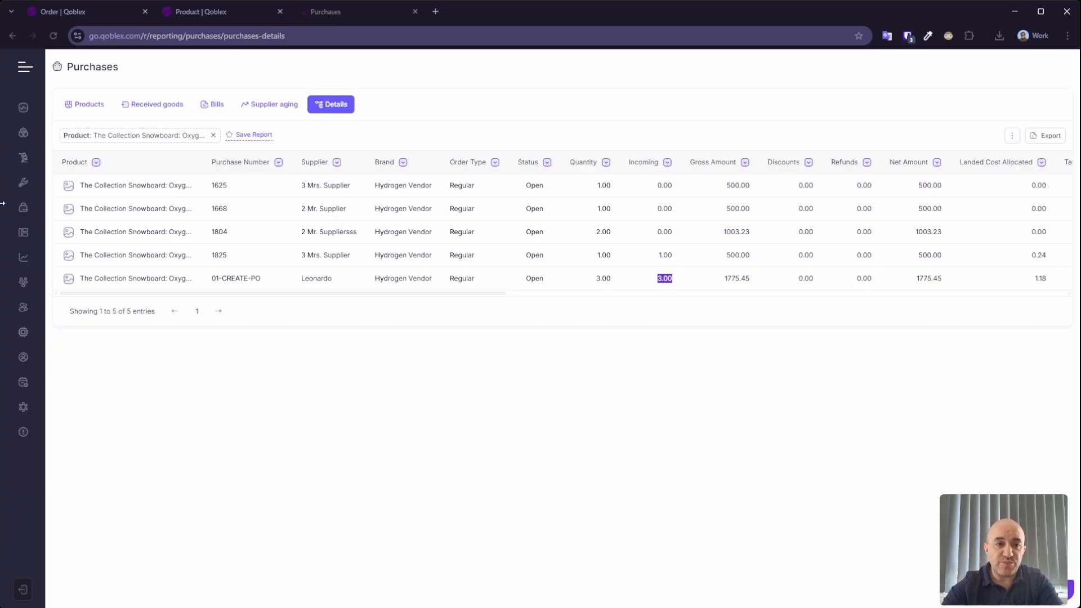
pyautogui.moveTo(45, 212)
pyautogui.click(95, 162)
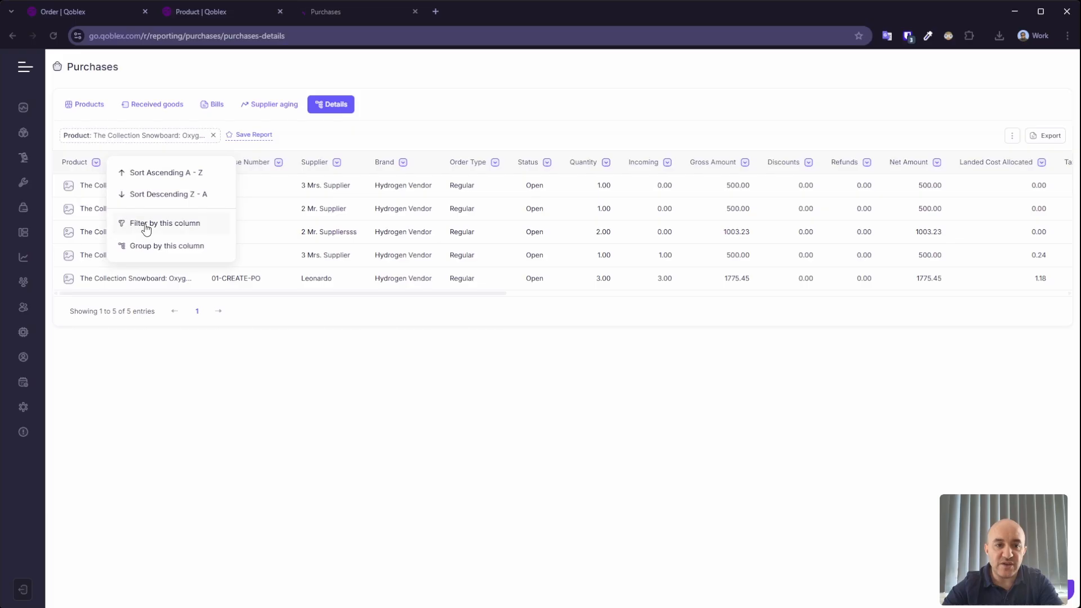
pyautogui.click(308, 374)
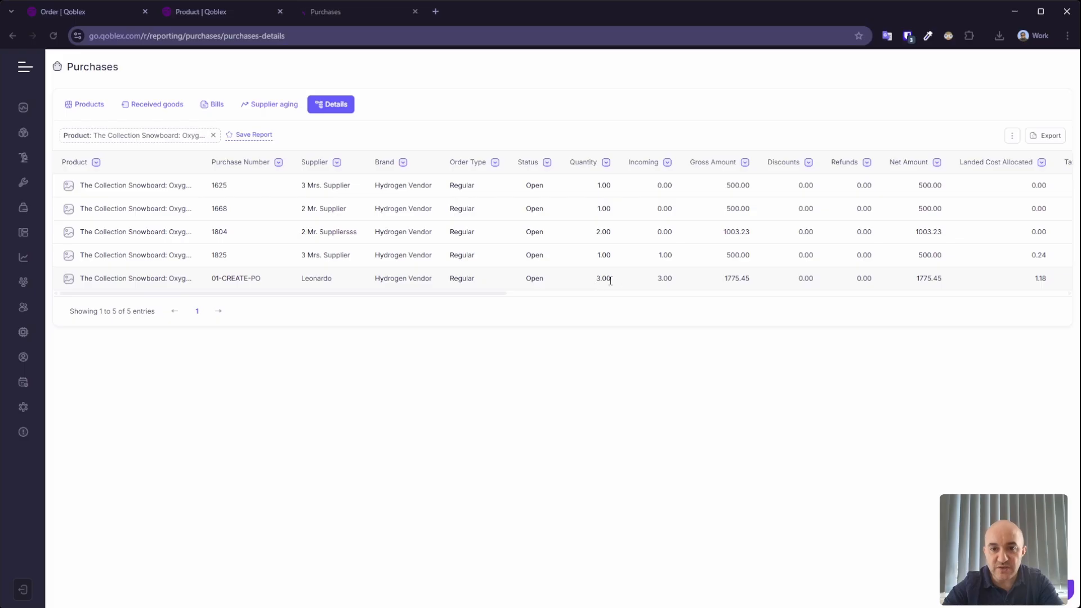
pyautogui.moveTo(596, 280); pyautogui.dragTo(679, 285)
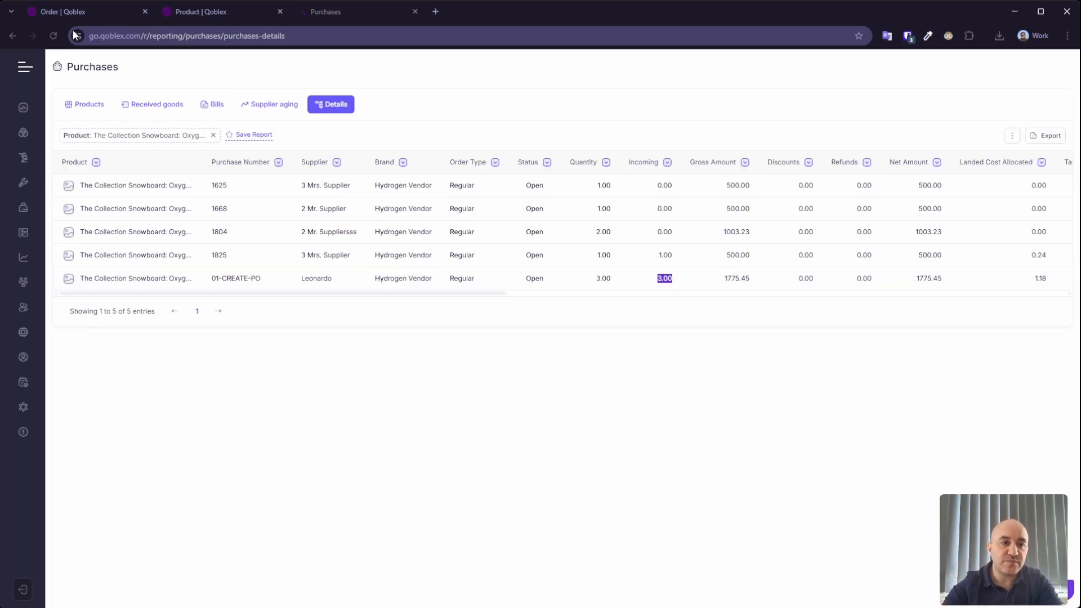
# Return to the purchase order and select The Collection Snowboard: Oxygen line for receiving
pyautogui.click(66, 11)
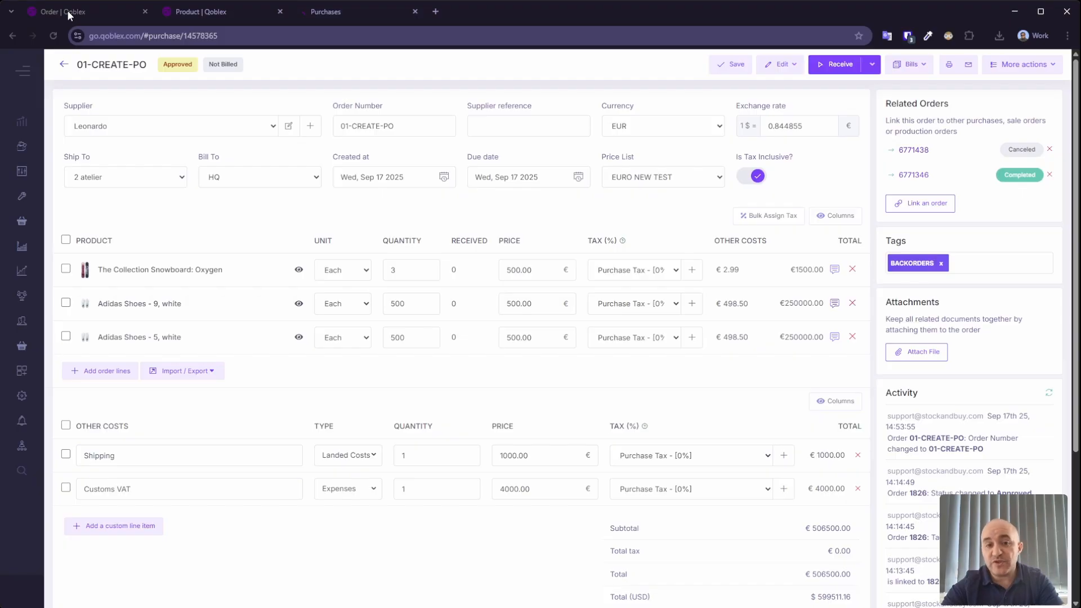
pyautogui.click(65, 269)
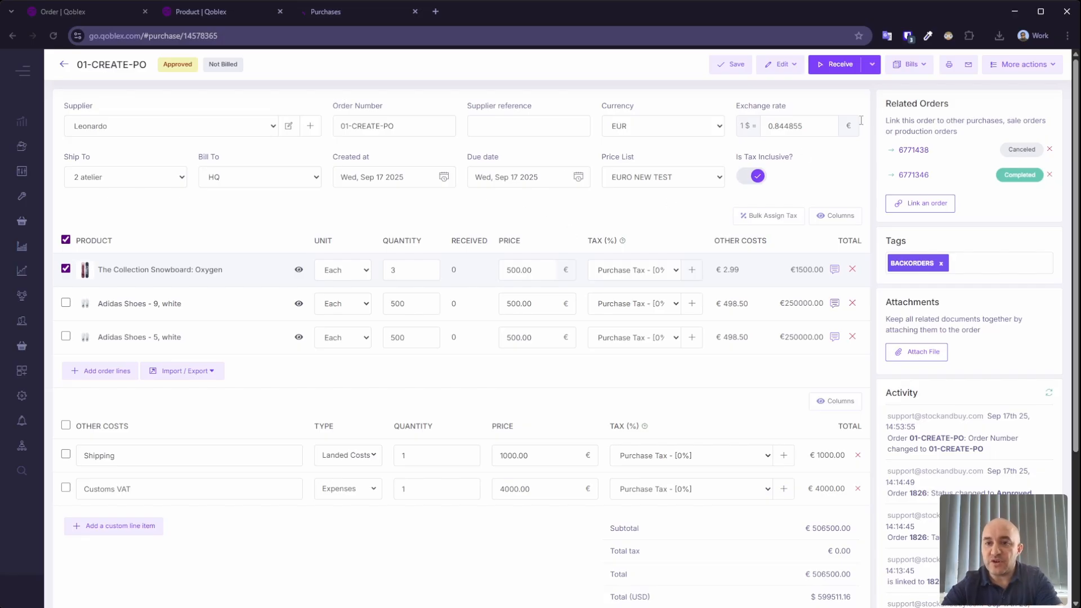
pyautogui.click(875, 70)
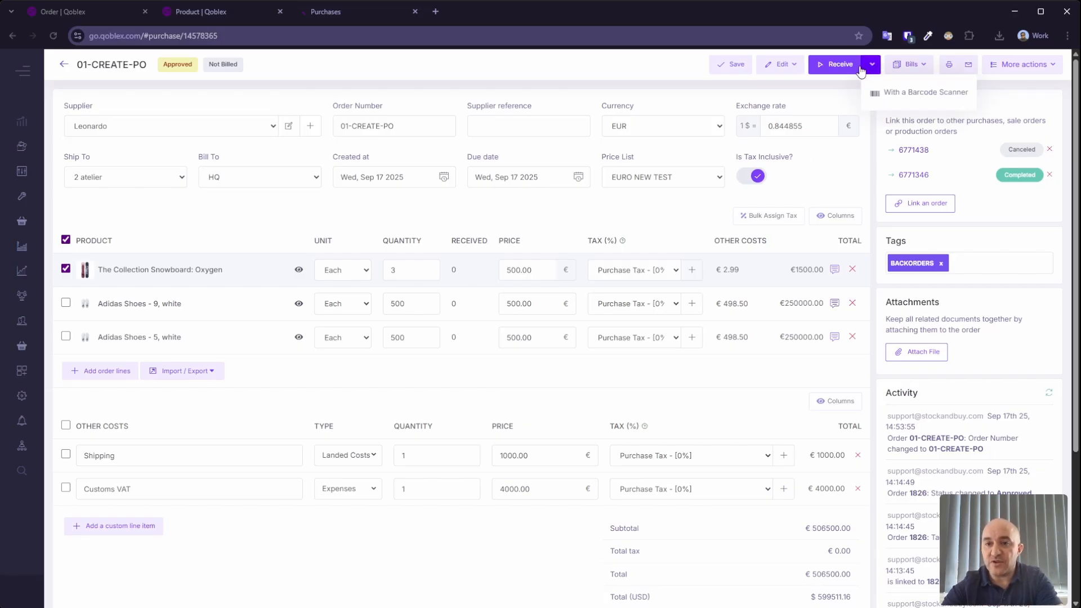
pyautogui.click(905, 95)
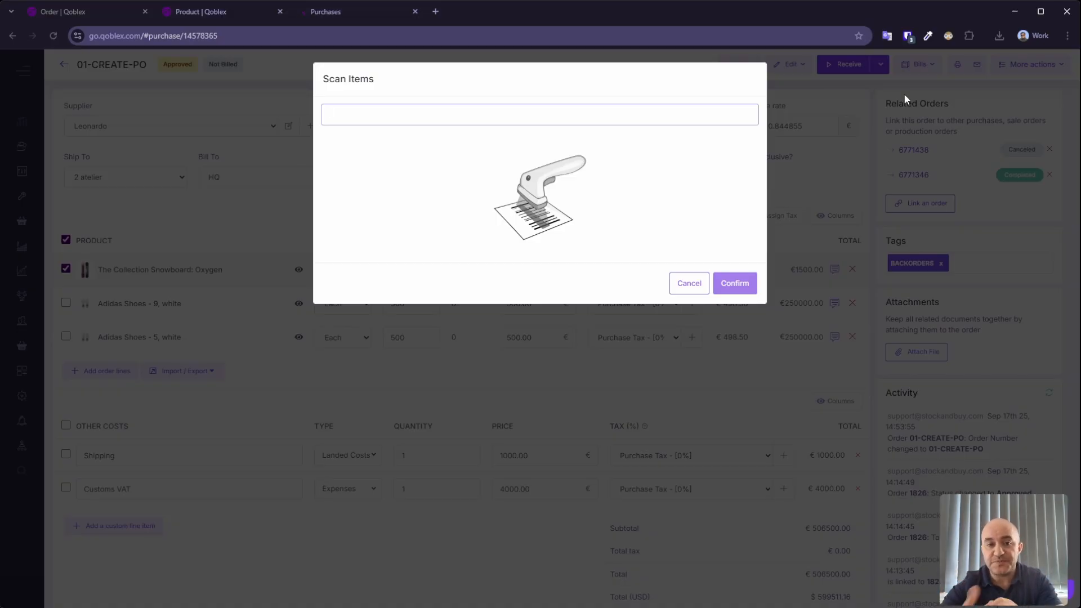
pyautogui.click(686, 286)
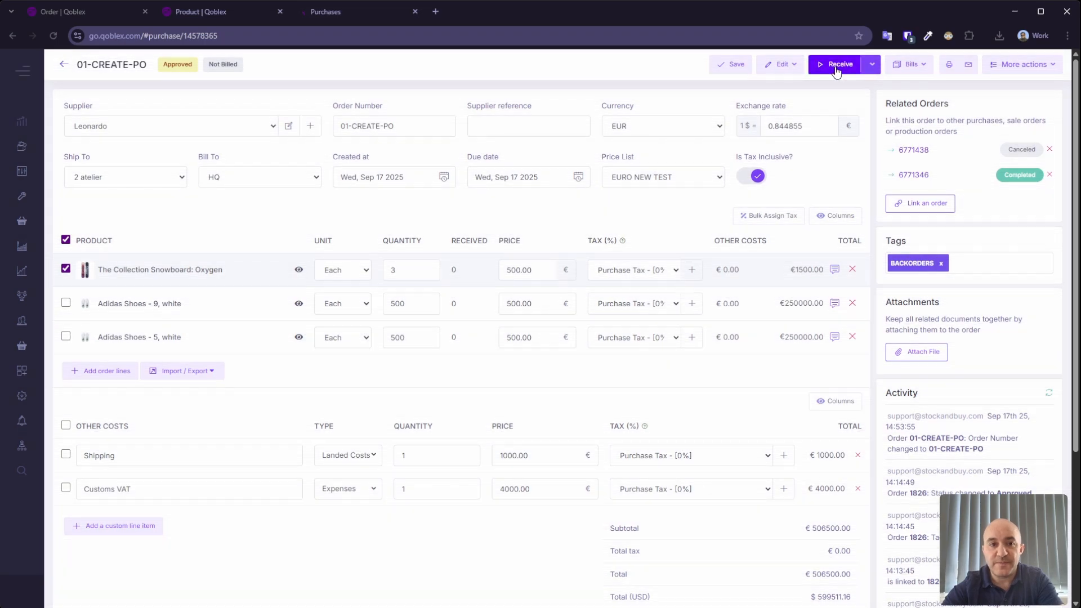
# Create a goods receipt for the selected snowboard line and set its receiving location to Oslo
pyautogui.click(836, 70)
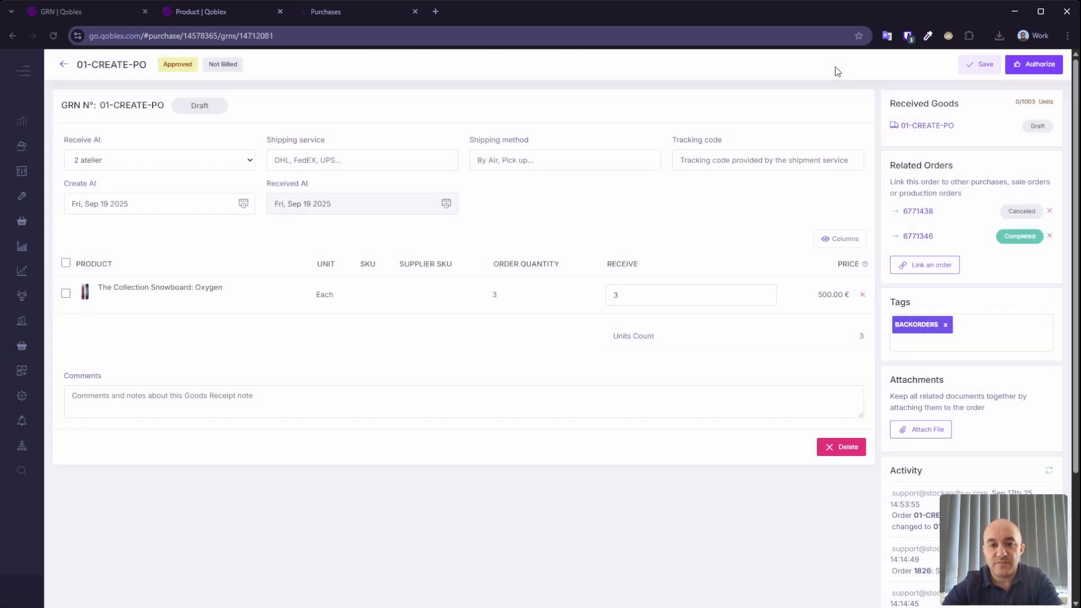
pyautogui.click(172, 166)
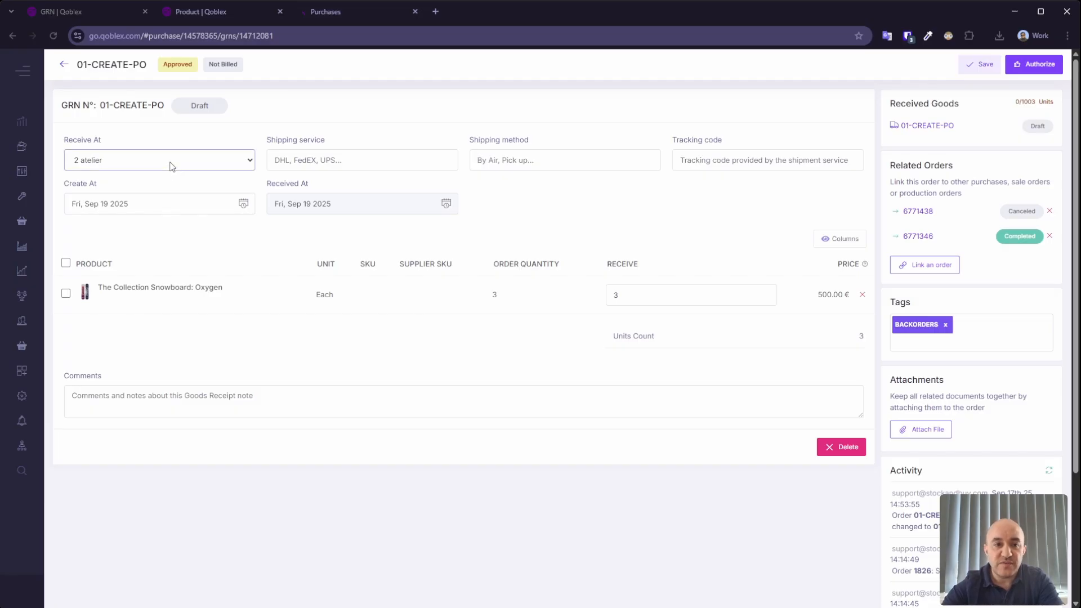
pyautogui.click(97, 300)
pyautogui.click(330, 165)
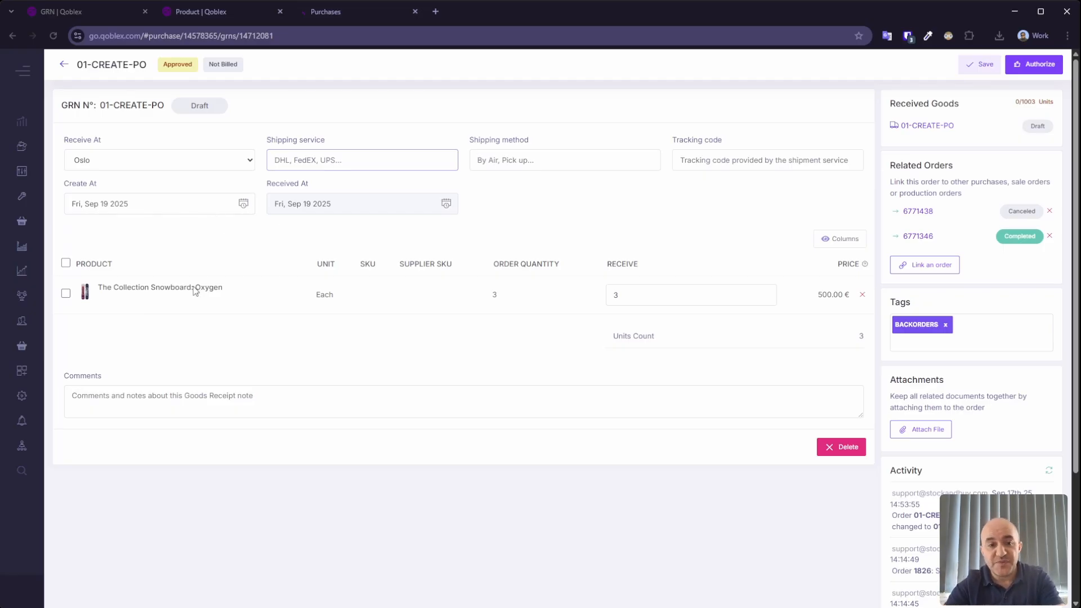
pyautogui.click(162, 411)
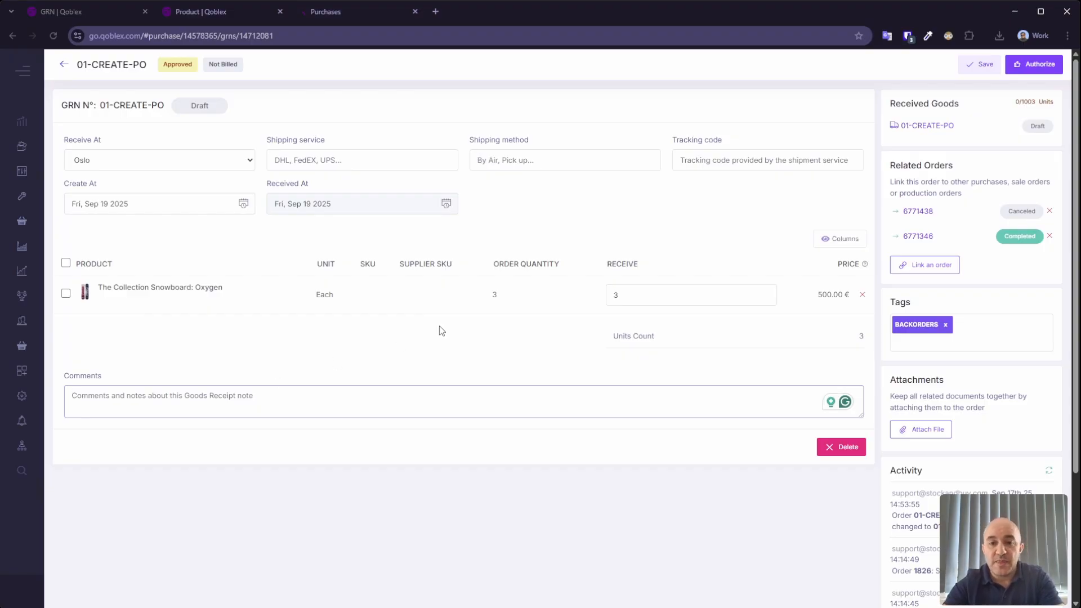
# Set the snowboard's received quantity to 2 and authorize the goods receipt
pyautogui.click(632, 297)
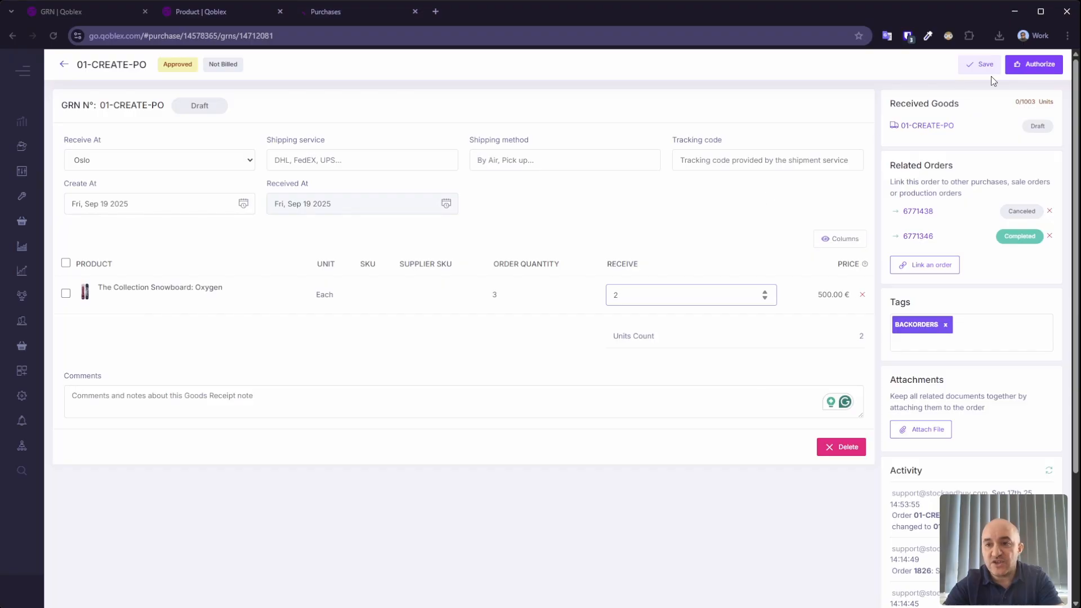
pyautogui.click(1023, 66)
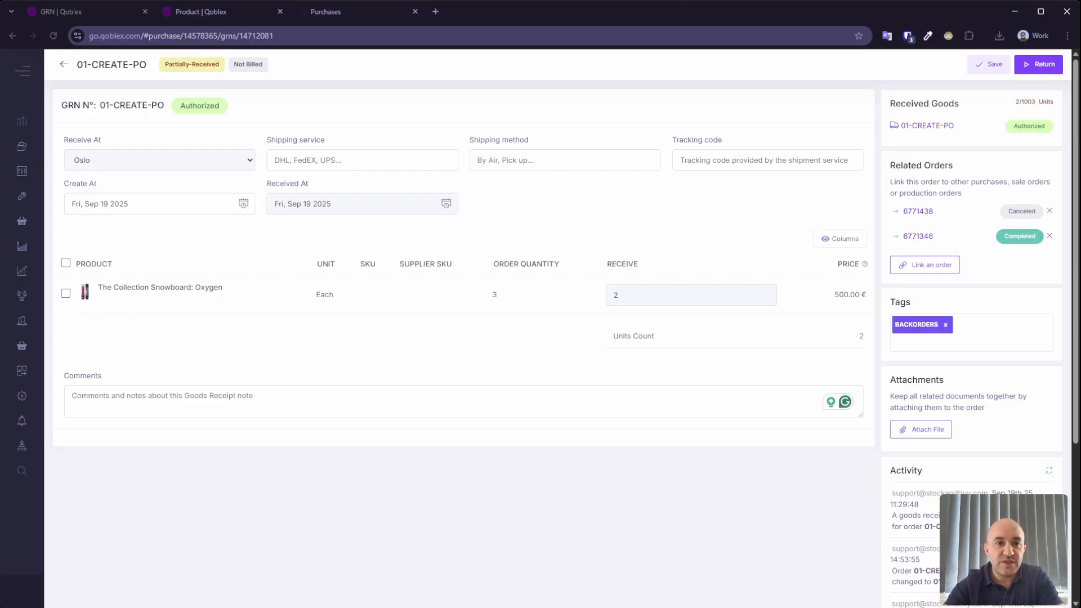
# Check the snowboard's updated stock and moving average cost, and return from the goods receipt to the purchase order
pyautogui.click(267, 21)
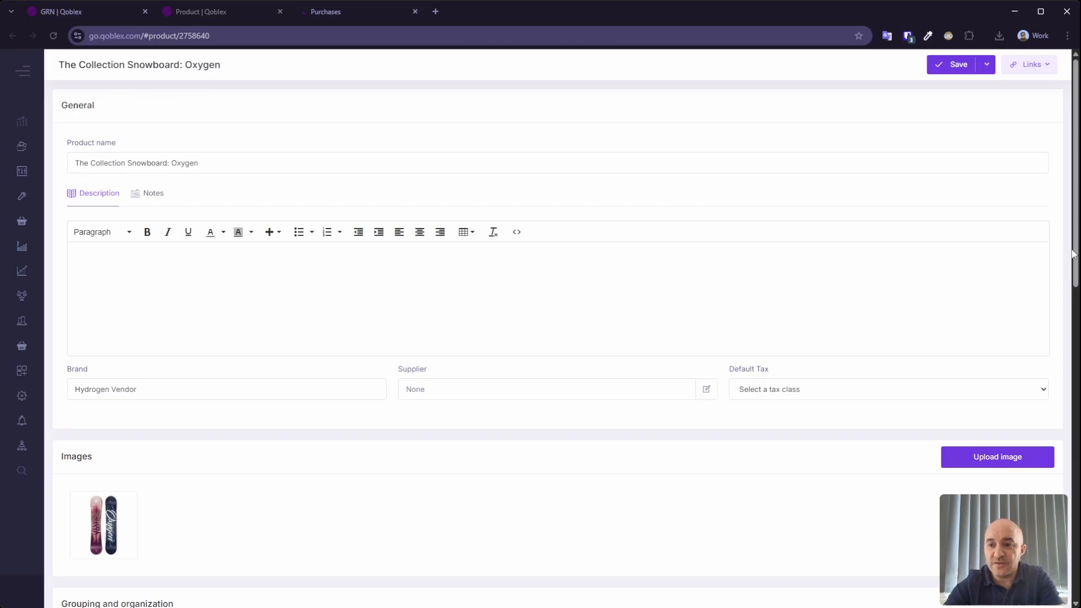
pyautogui.moveTo(1074, 254); pyautogui.dragTo(1074, 440)
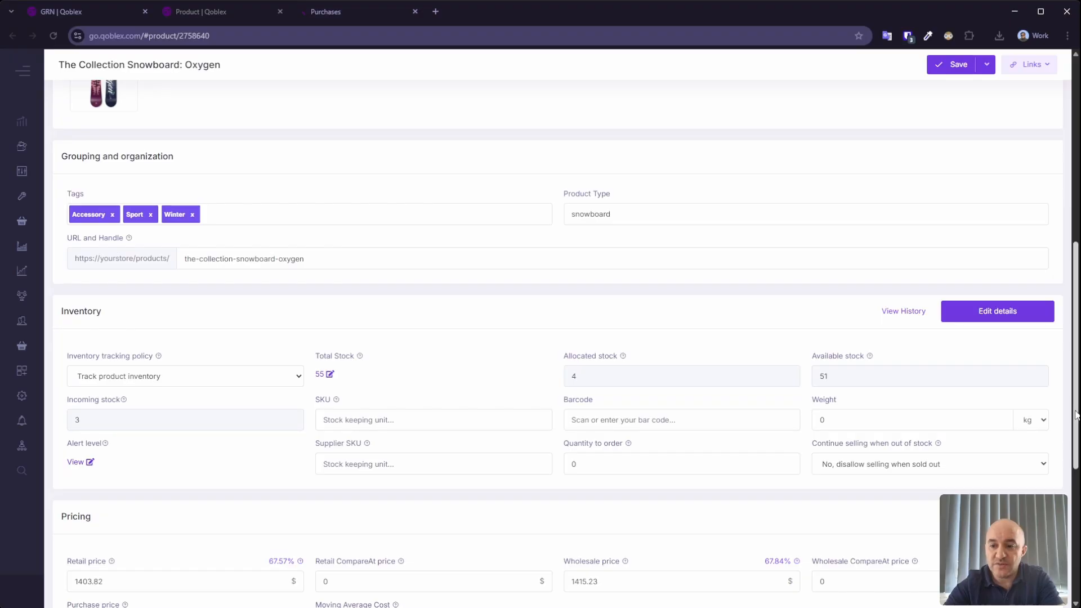
pyautogui.moveTo(1075, 415); pyautogui.dragTo(1076, 518)
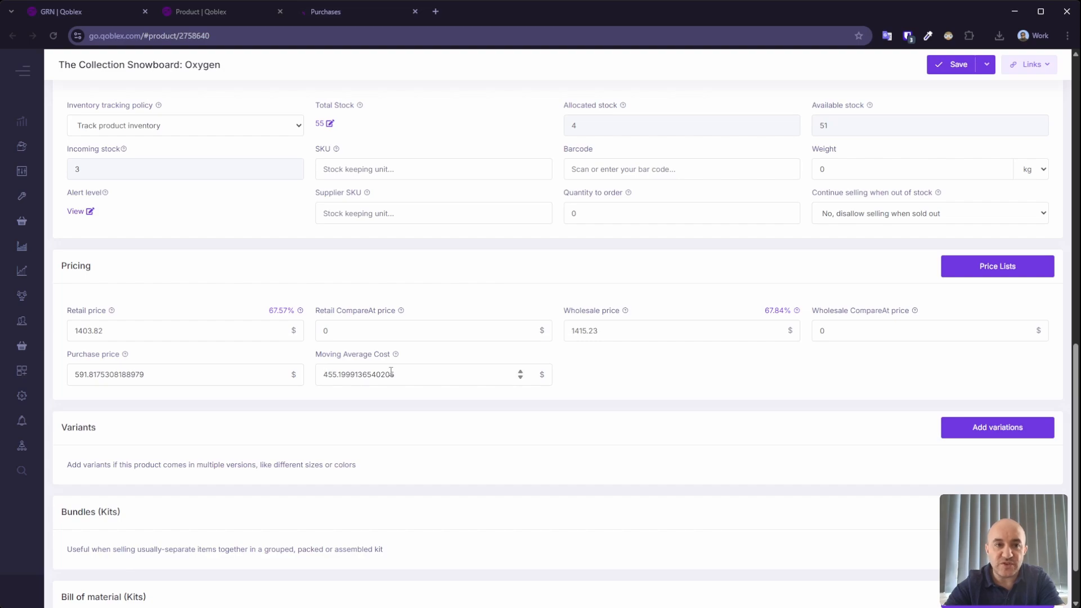
pyautogui.click(100, 16)
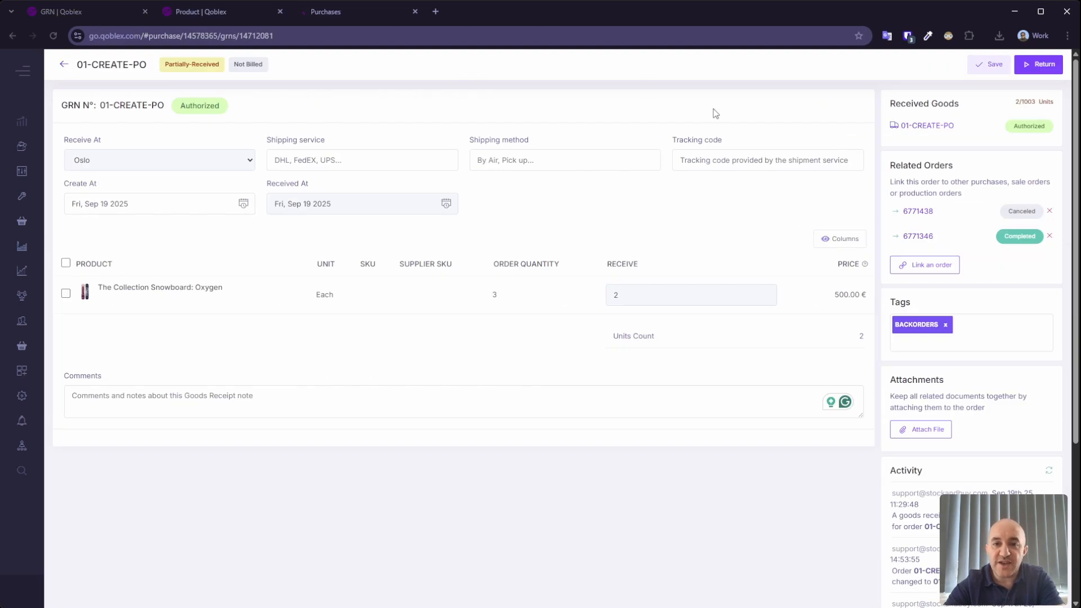
pyautogui.click(65, 66)
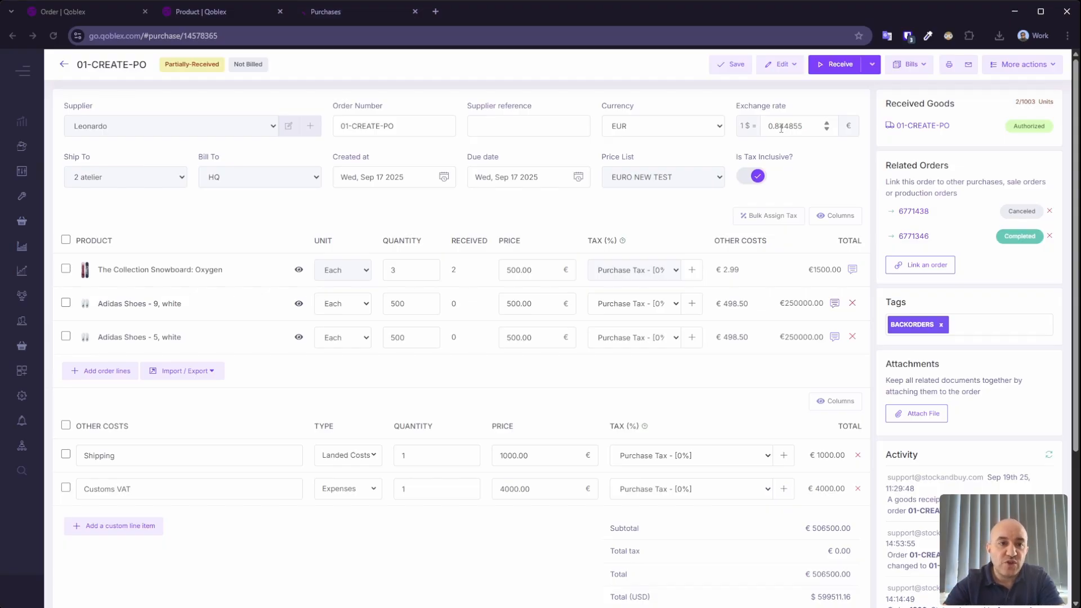
# Review the snowboard's stock transaction history for the receipt's quantity and cost changes, and return to the product page
pyautogui.click(242, 13)
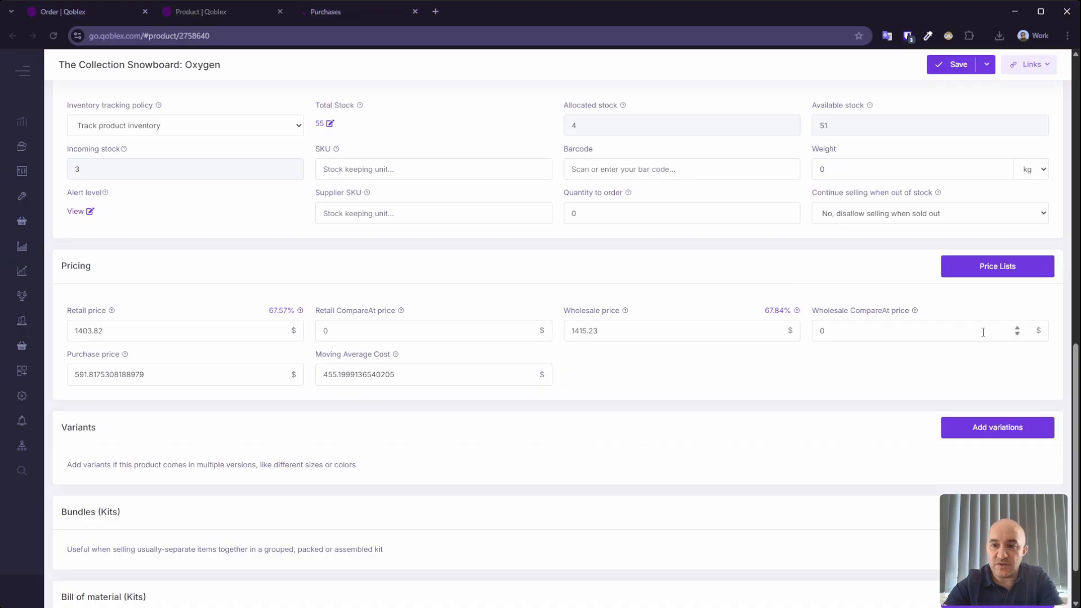
pyautogui.moveTo(1075, 352); pyautogui.dragTo(1076, 233)
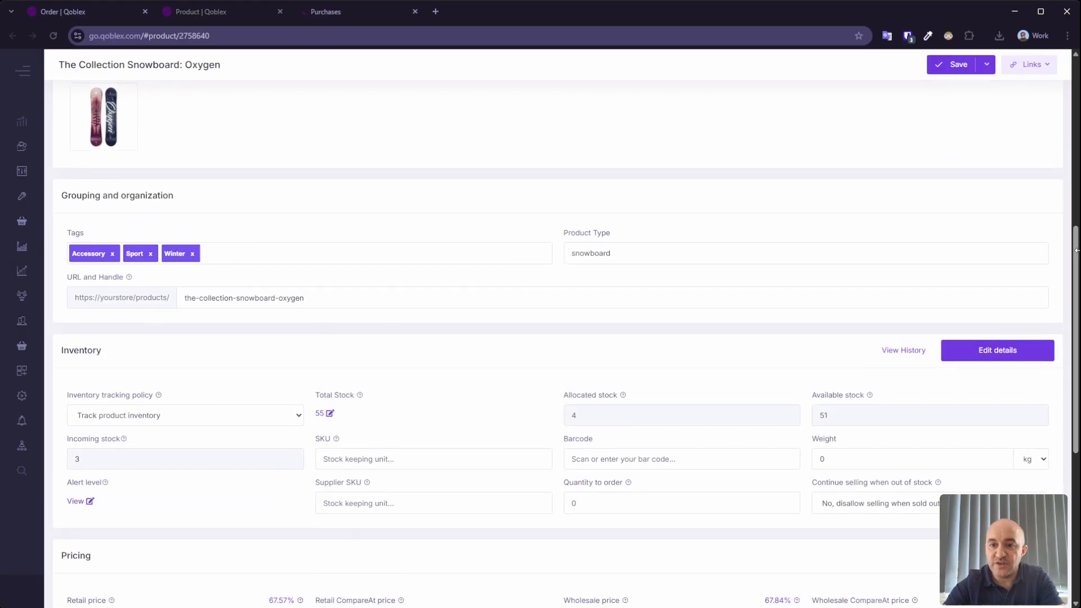
pyautogui.click(915, 355)
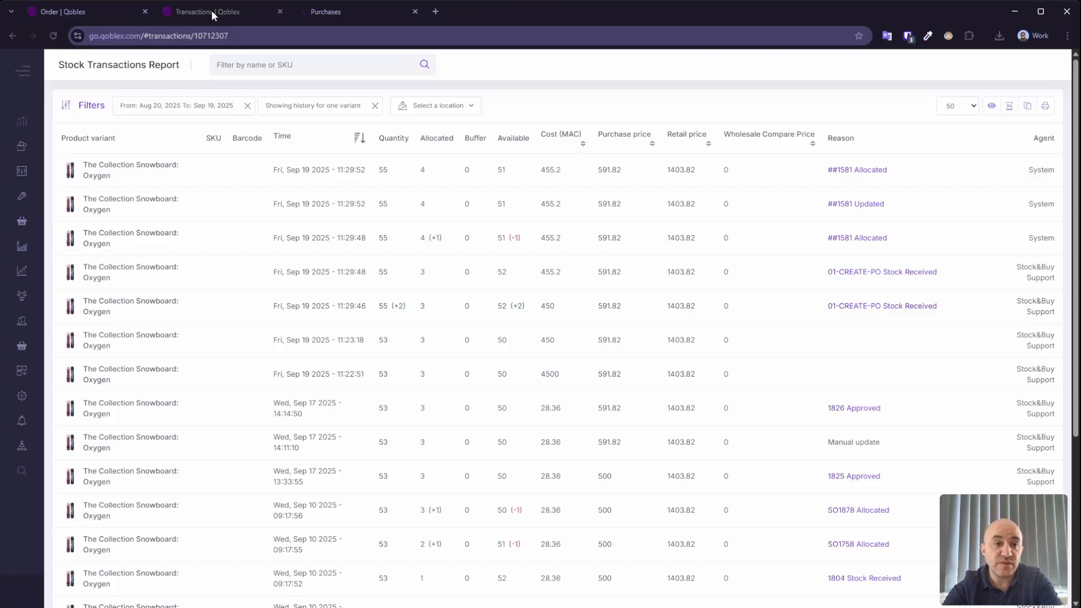
pyautogui.click(11, 37)
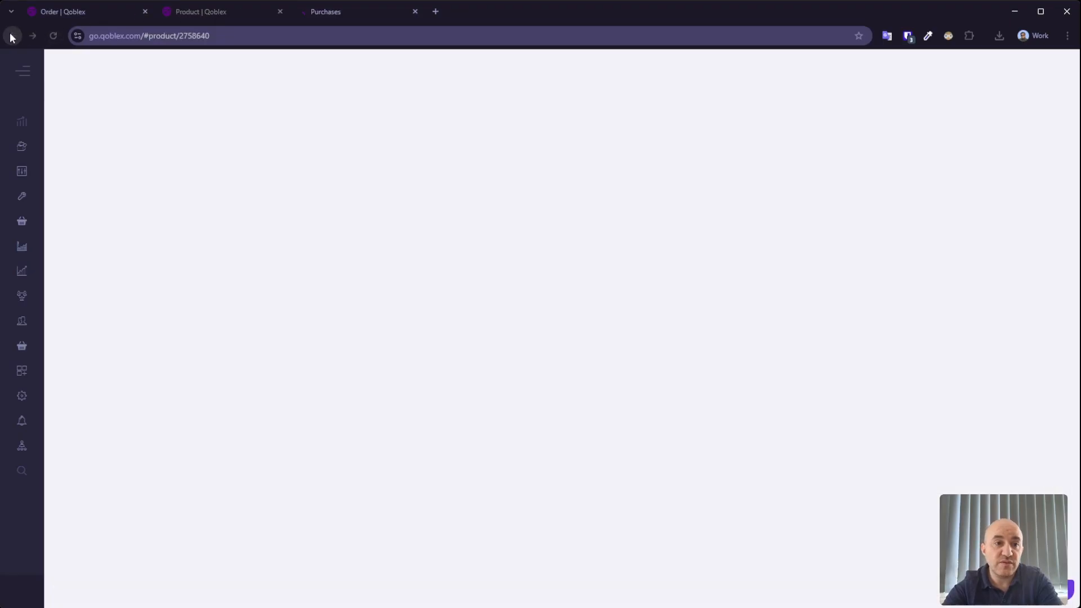
# Change the price of The Collection Snowboard: Oxygen on the purchase order to 550.00 € and save the order
pyautogui.click(70, 11)
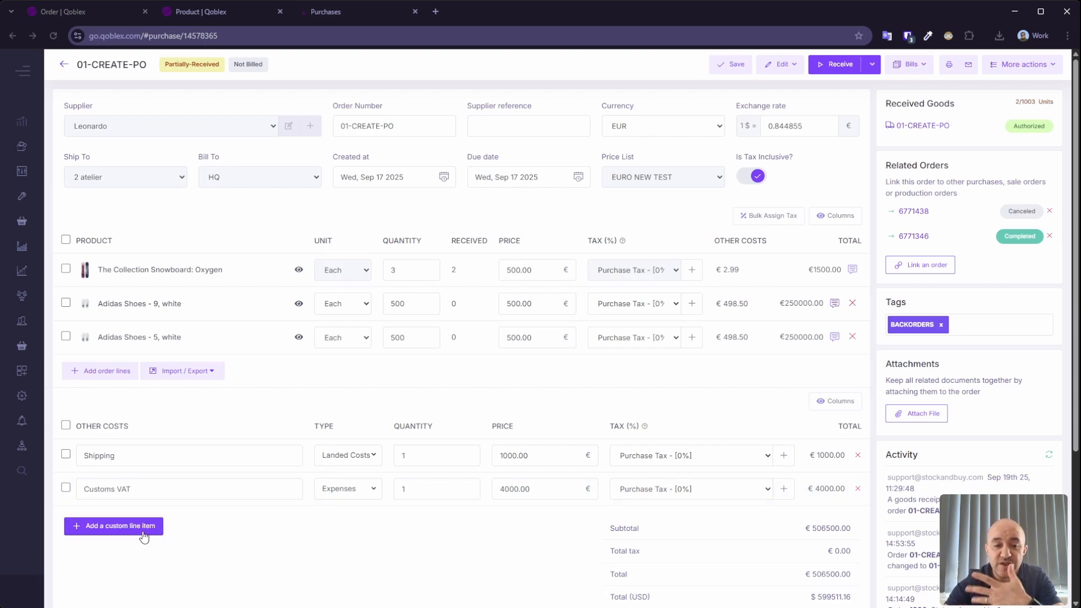
pyautogui.click(516, 273)
pyautogui.moveTo(516, 273); pyautogui.dragTo(513, 272)
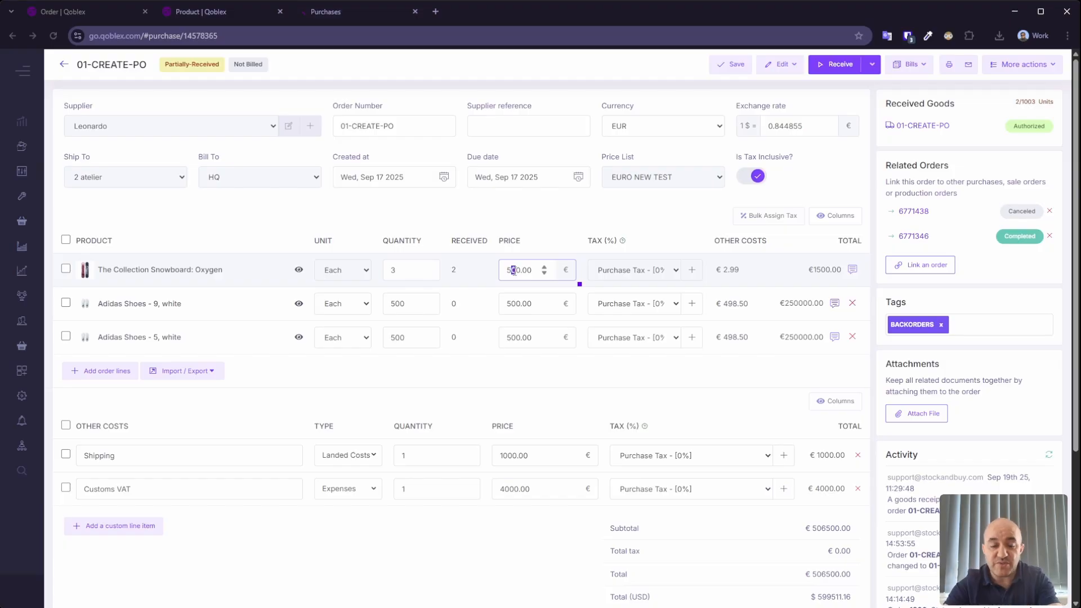
pyautogui.write('5')
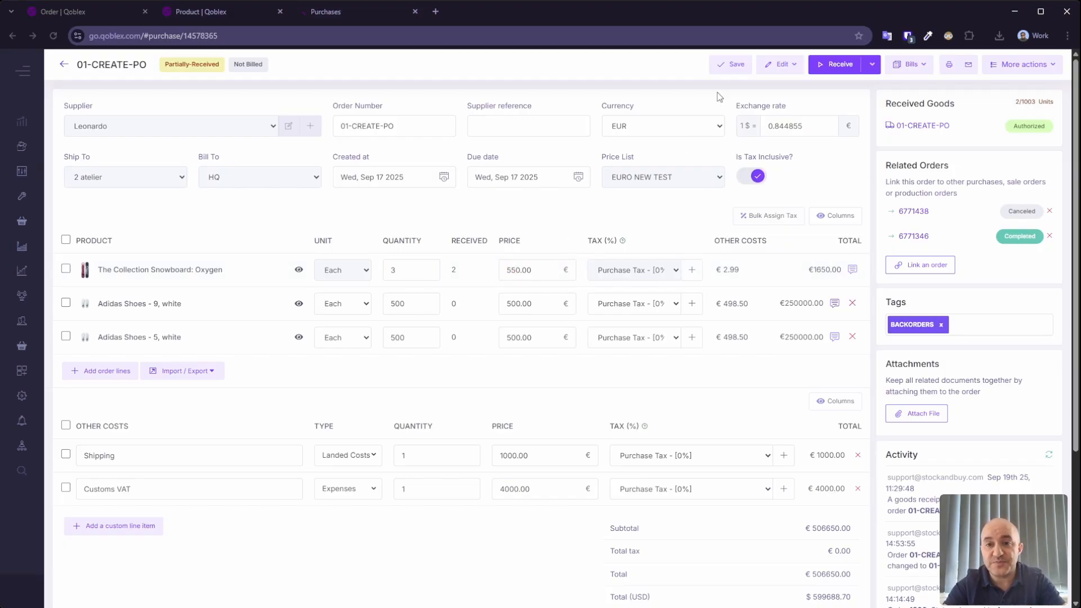
pyautogui.click(731, 71)
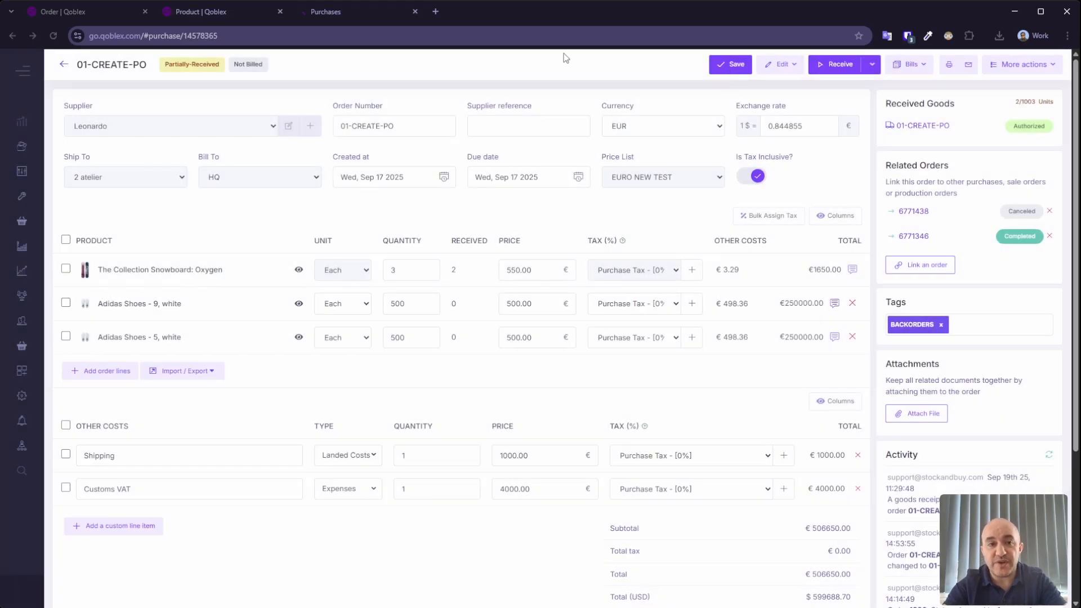
# Reload the snowboard's product page and check its purchase price and moving average cost
pyautogui.click(203, 16)
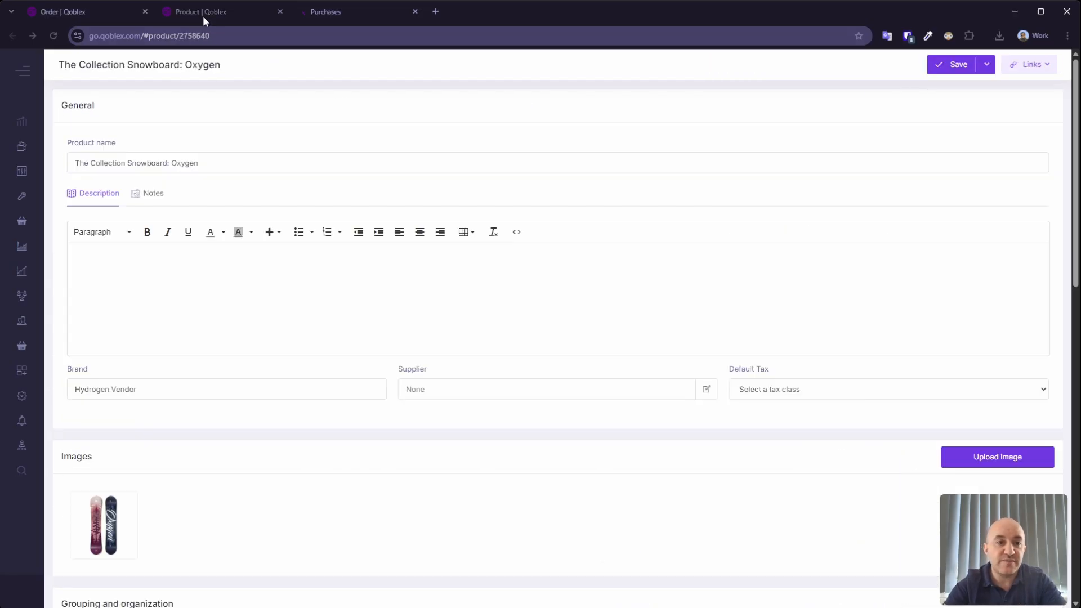
pyautogui.click(53, 36)
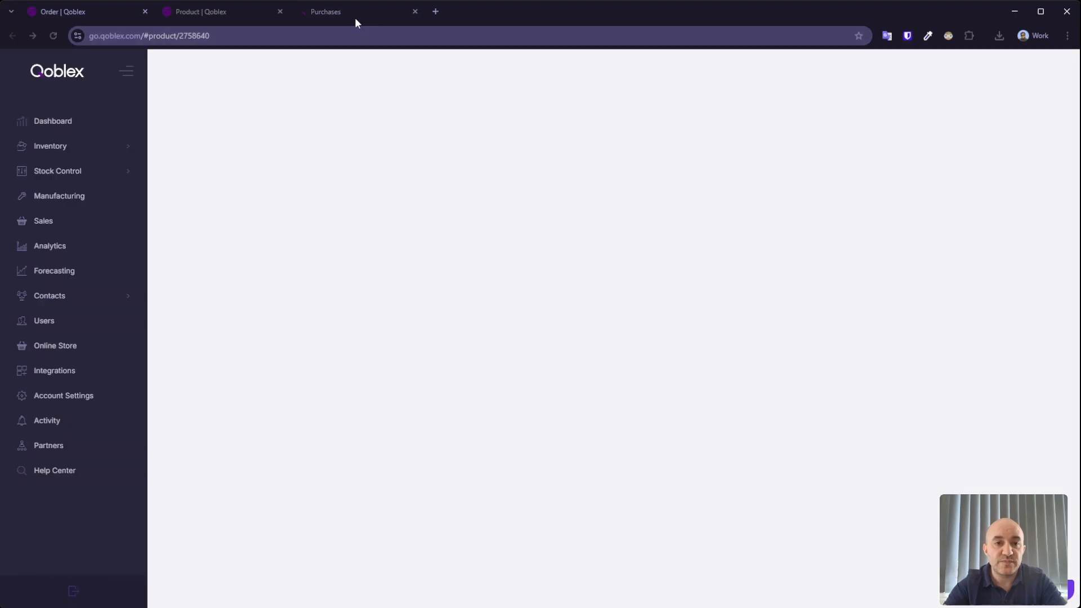
pyautogui.moveTo(1074, 175); pyautogui.dragTo(1069, 426)
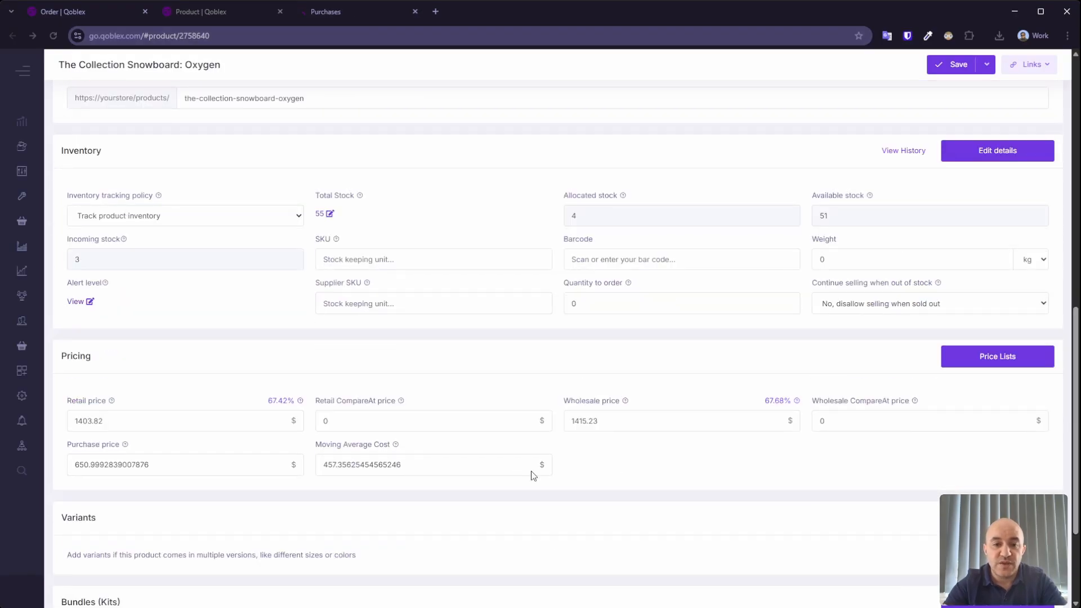
# Inspect the snowboard's moving average cost and open its stock transaction history to trace the cost changes
pyautogui.click(323, 464)
pyautogui.moveTo(323, 465); pyautogui.dragTo(337, 465)
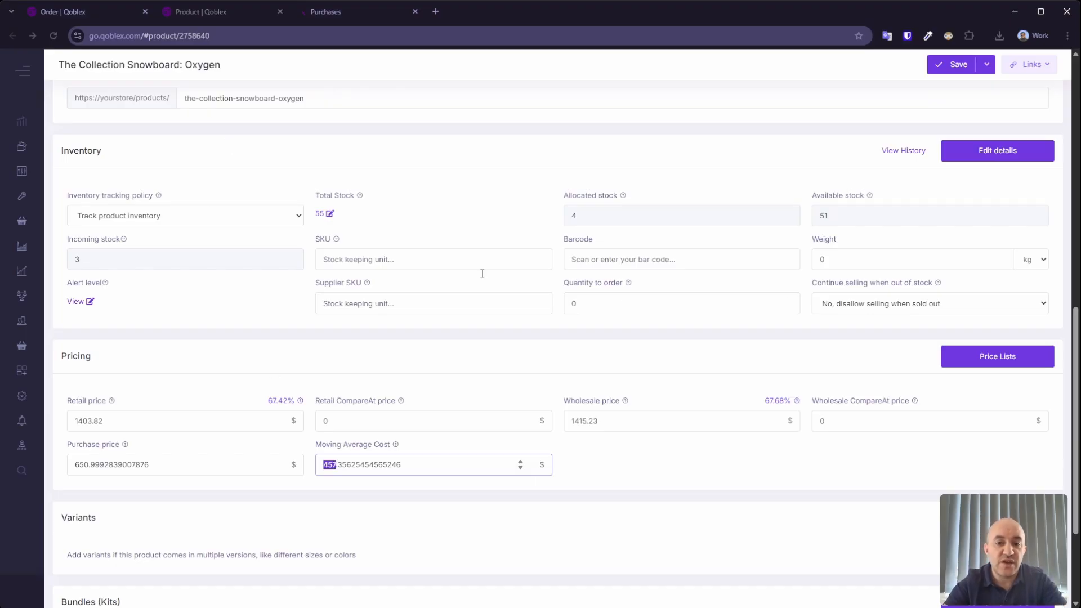
pyautogui.click(892, 153)
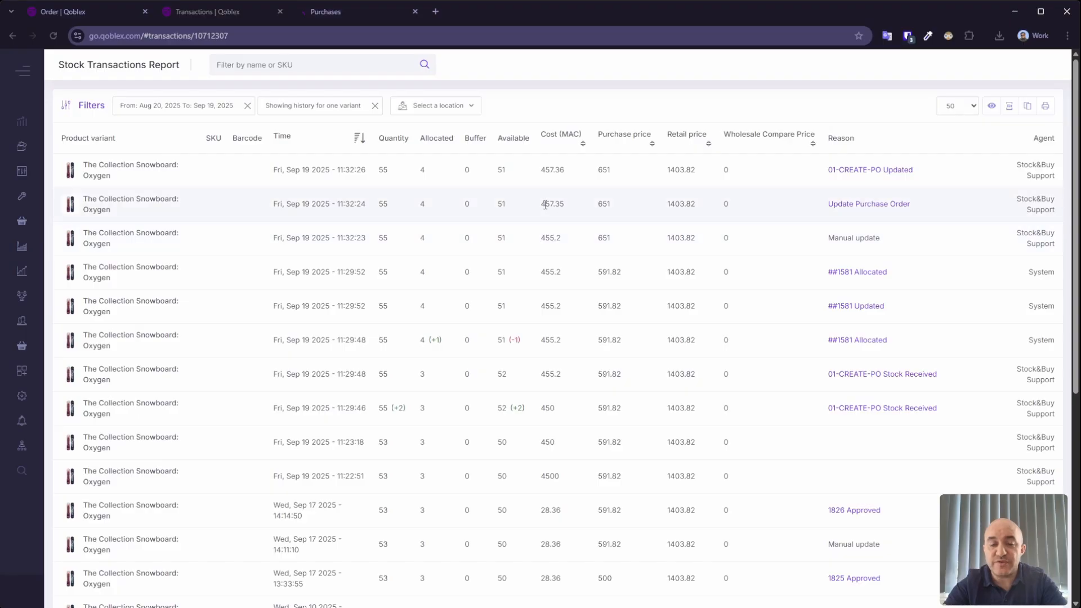
# On purchase order 01-CREATE-PO, reduce the quantity of The Collection Snowboard: Oxygen to 2 and save the order
pyautogui.click(68, 10)
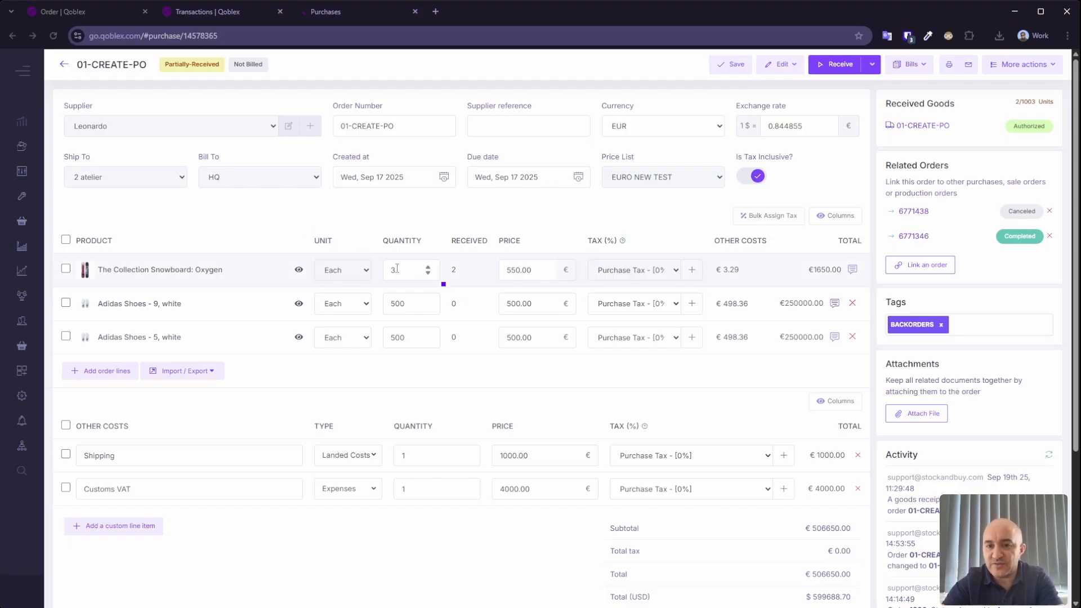
pyautogui.click(66, 269)
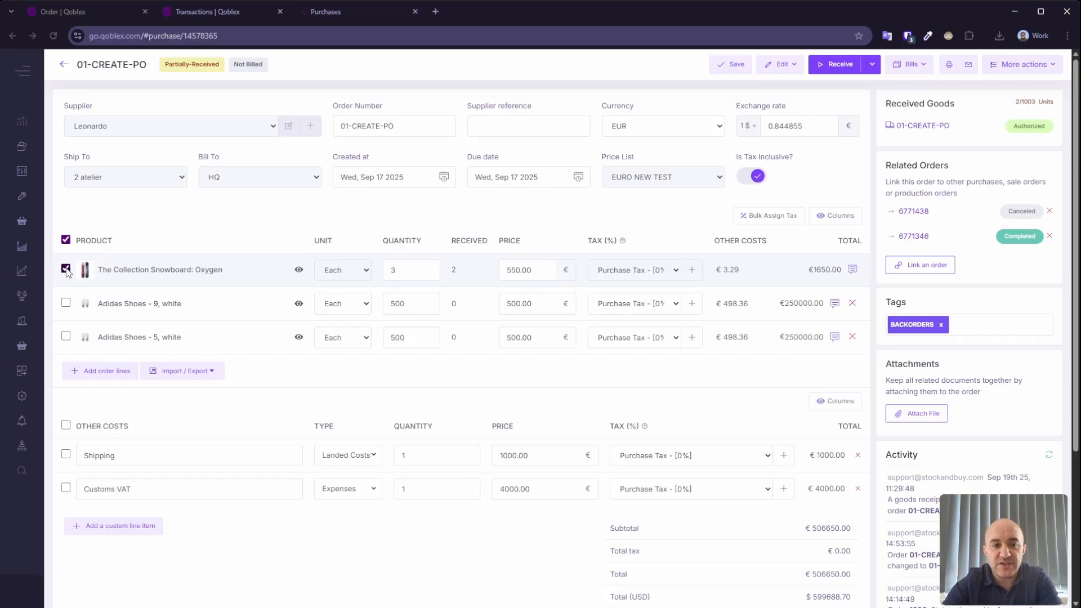
pyautogui.click(793, 66)
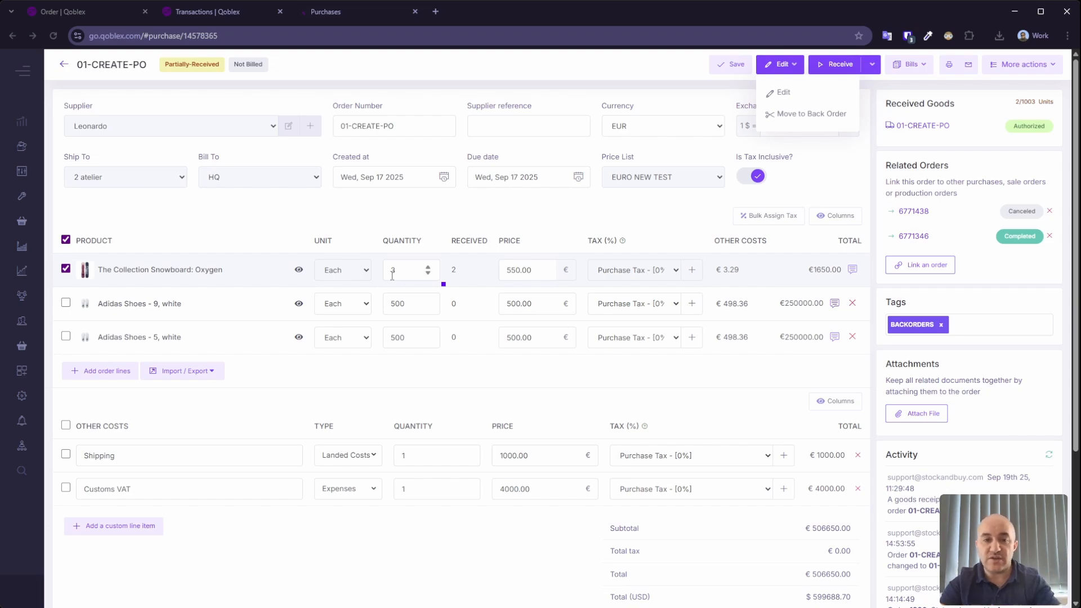
pyautogui.click(427, 274)
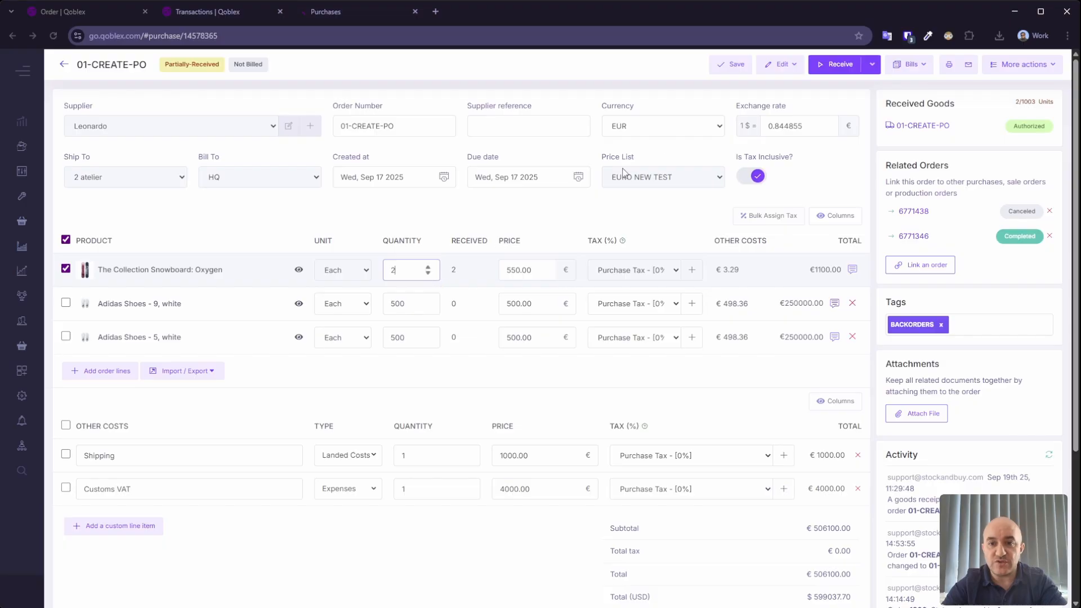
pyautogui.click(731, 66)
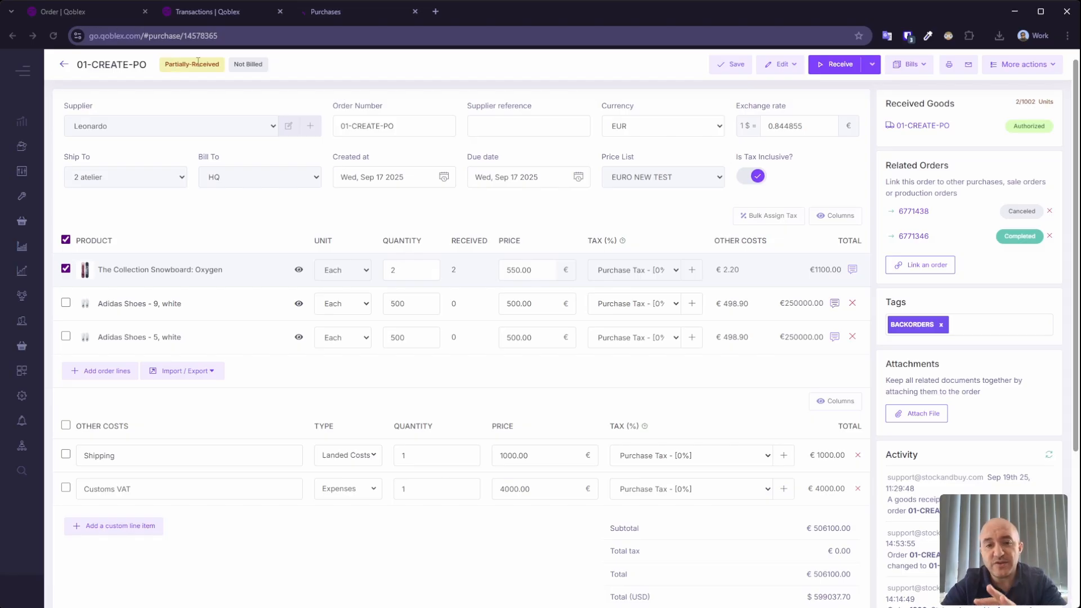
# Check the snowboard's quantity, incoming units and landed cost in the detailed purchases report, and return to the purchase order
pyautogui.click(336, 16)
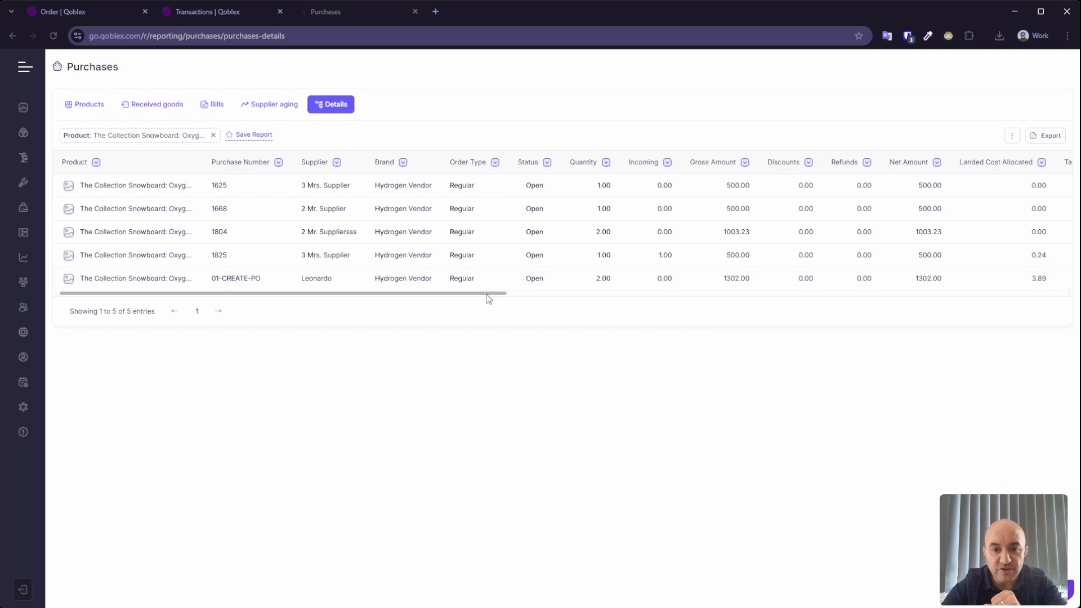
pyautogui.moveTo(488, 299); pyautogui.dragTo(526, 309)
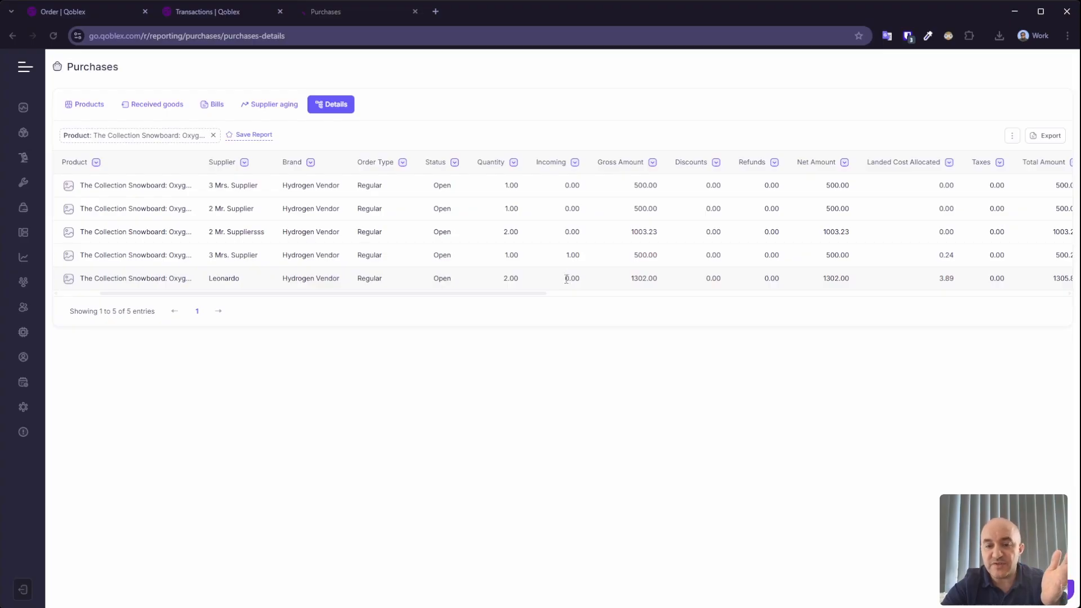
pyautogui.click(65, 12)
# Open the account's activity feed and review the recent store sync, stock level and allocation entries for the snowboard
pyautogui.moveTo(40, 310)
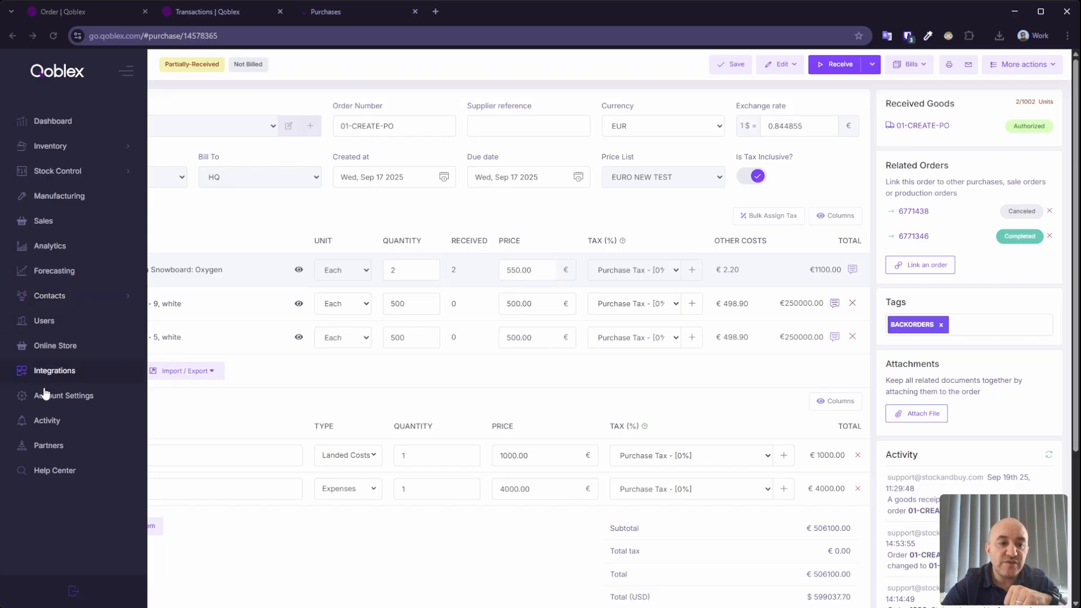
pyautogui.click(50, 421)
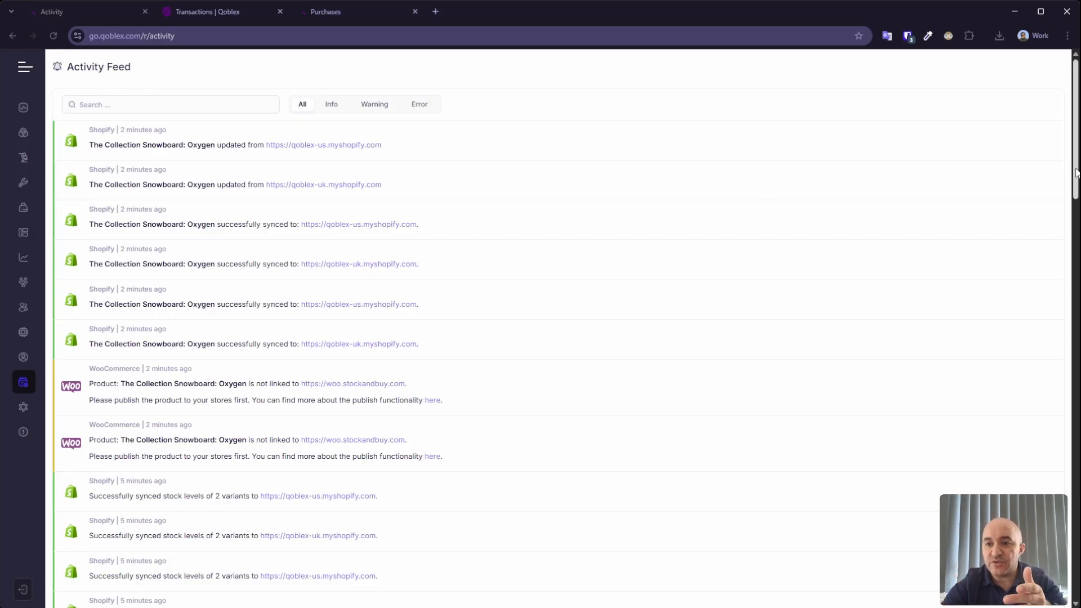
pyautogui.scroll(-3, 657, 336)
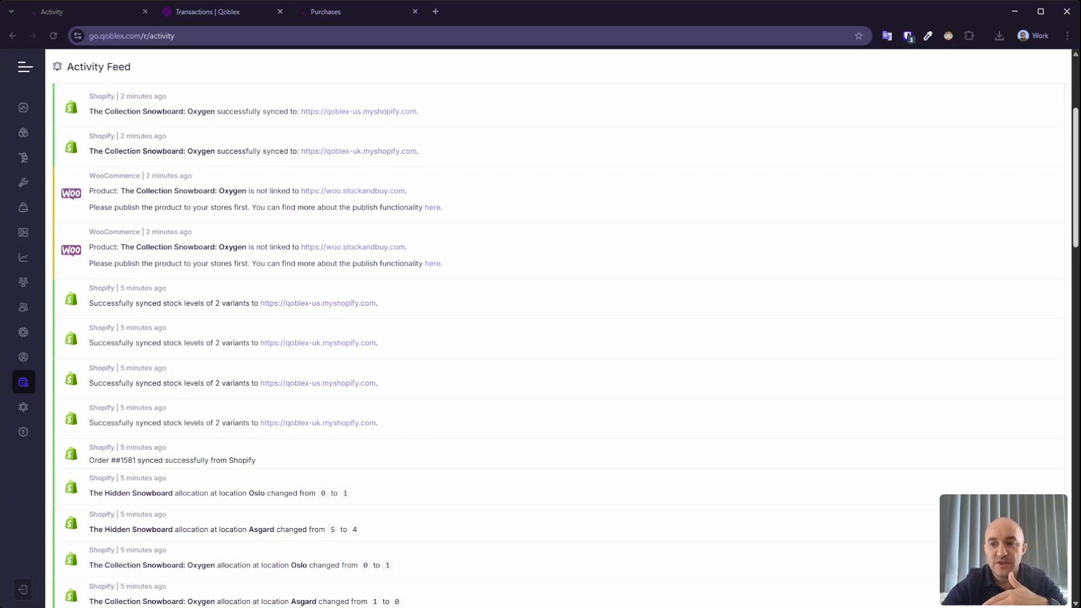
pyautogui.moveTo(1077, 234); pyautogui.dragTo(1077, 268)
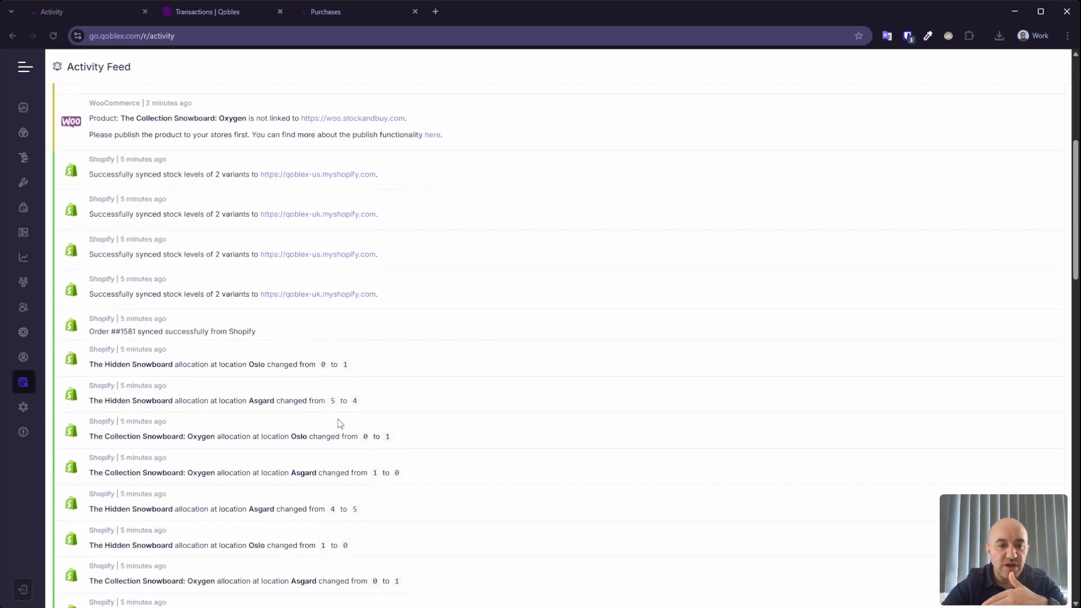